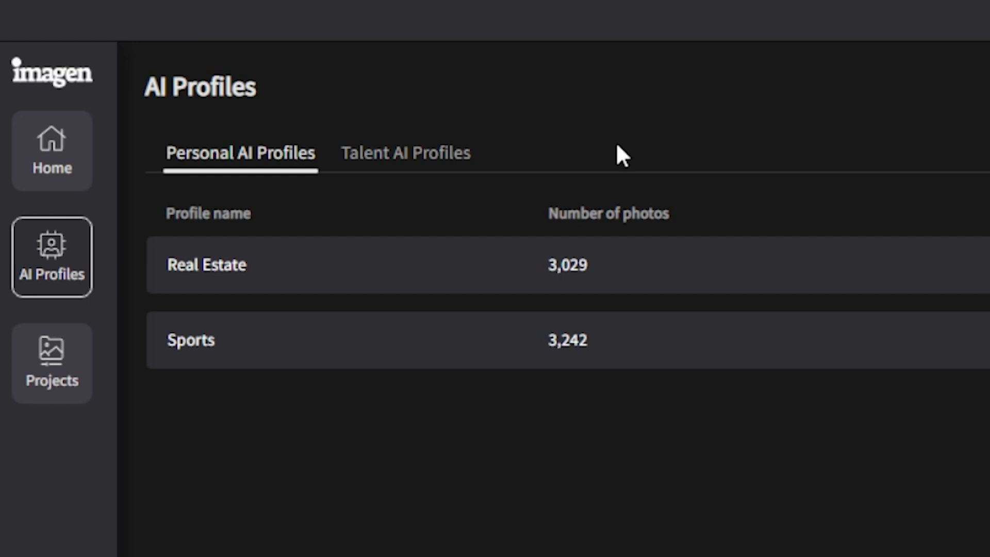
# - Look through the Talent AI Profiles tab next to the Personal Real Estate and Sports profiles
pyautogui.click(454, 152)
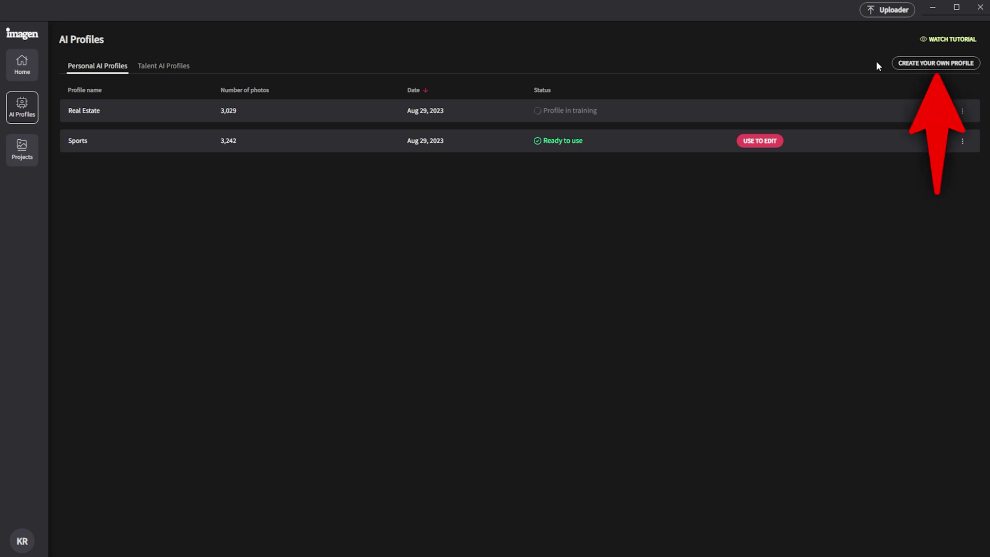
# - Start a new personal AI profile with Create Your Own Profile
pyautogui.click(903, 62)
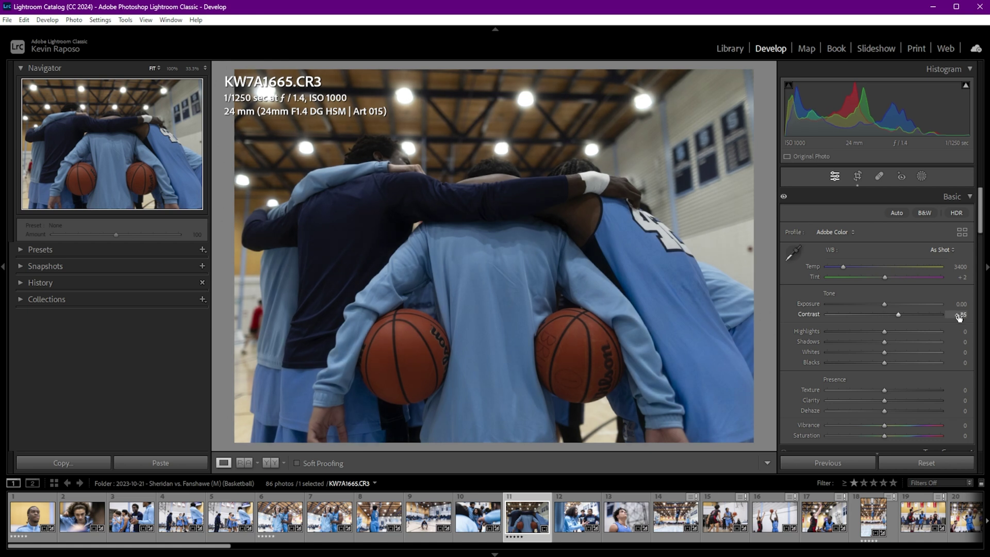
# - Raise the huddle photo's exposure and contrast and start a preset named Kevin's Sports Presets
pyautogui.hotkey('ctrl', 'shift', 'v')
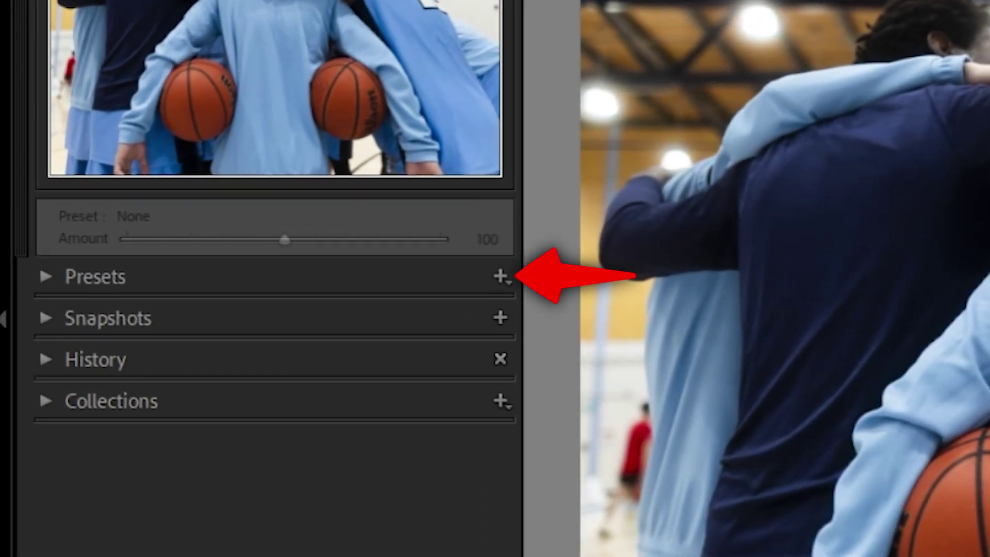
pyautogui.click(498, 275)
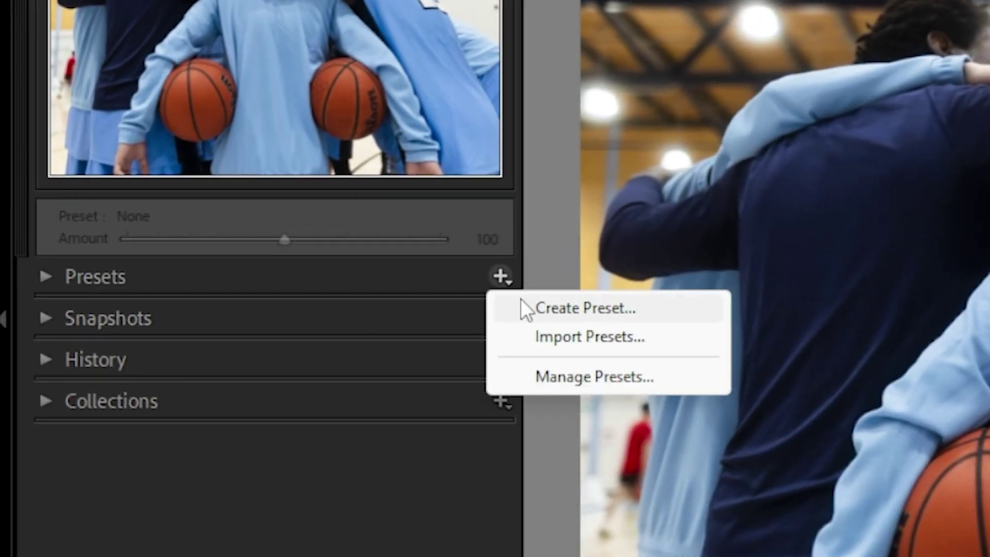
pyautogui.click(525, 308)
pyautogui.write("Kevin's Preset")
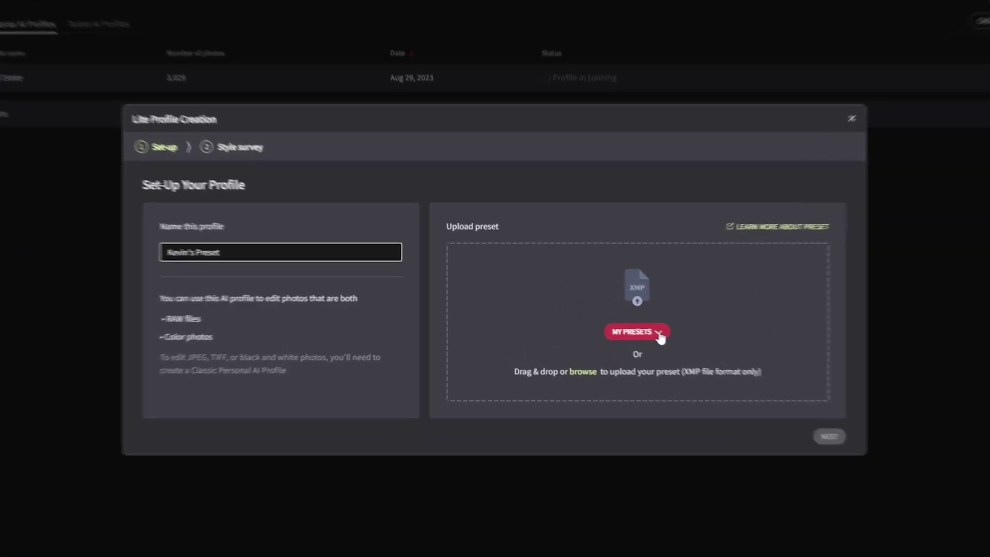
# - Browse the MY PRESETS list of Lightroom presets offered for a Lite profile
pyautogui.click(635, 327)
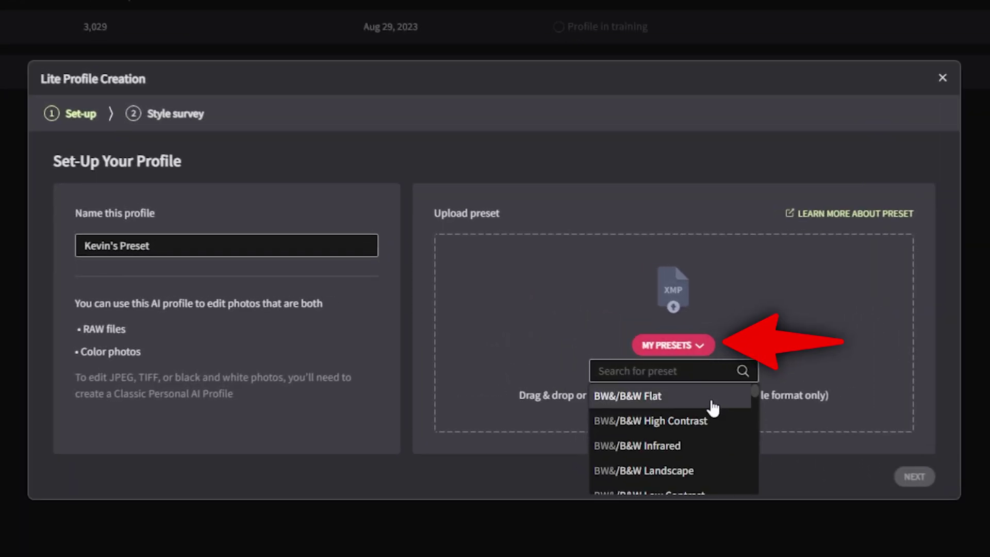
pyautogui.scroll(-5, 713, 404)
pyautogui.scroll(-4, 712, 405)
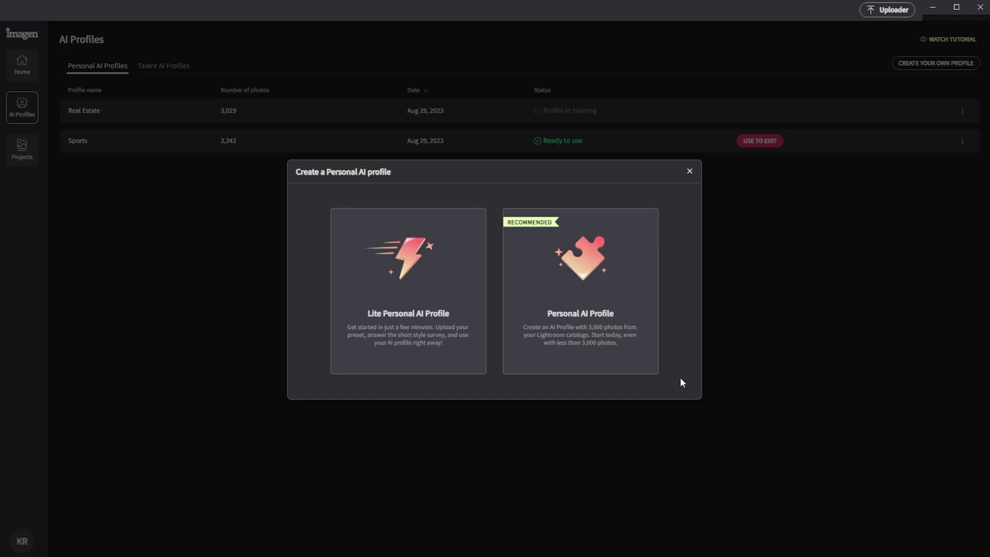
# - Create a full Personal AI Profile for RAW colour photos named Kevin's Sports Preset
pyautogui.click(652, 369)
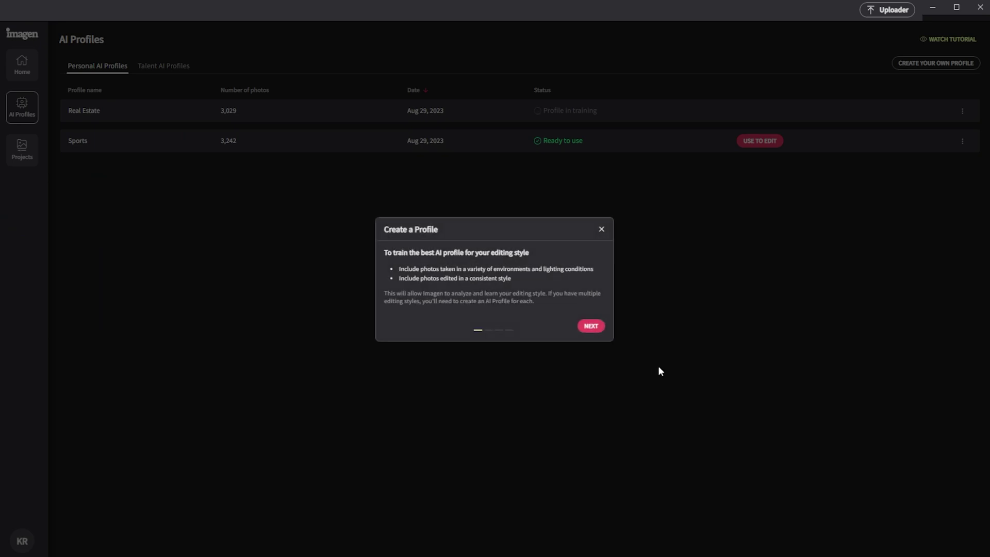
pyautogui.click(602, 327)
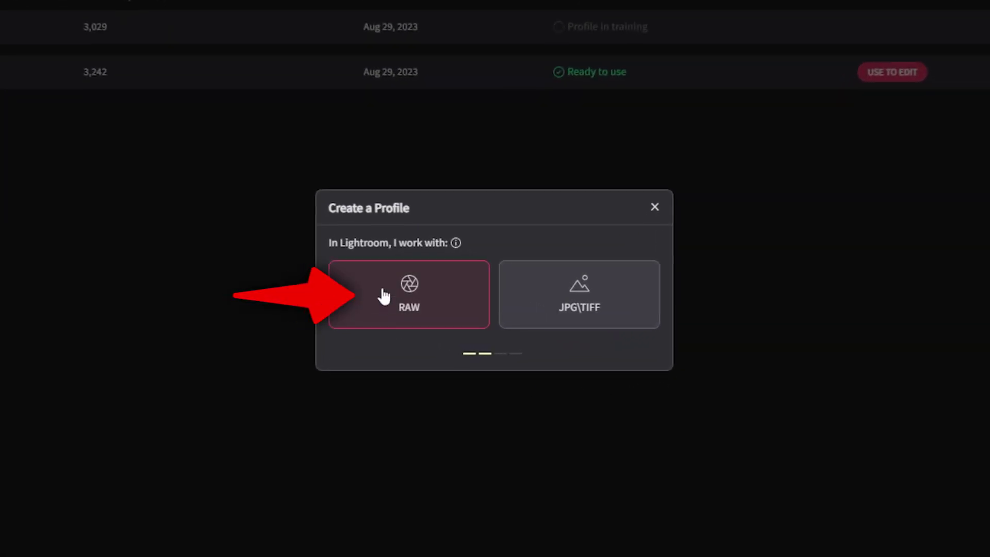
pyautogui.click(383, 295)
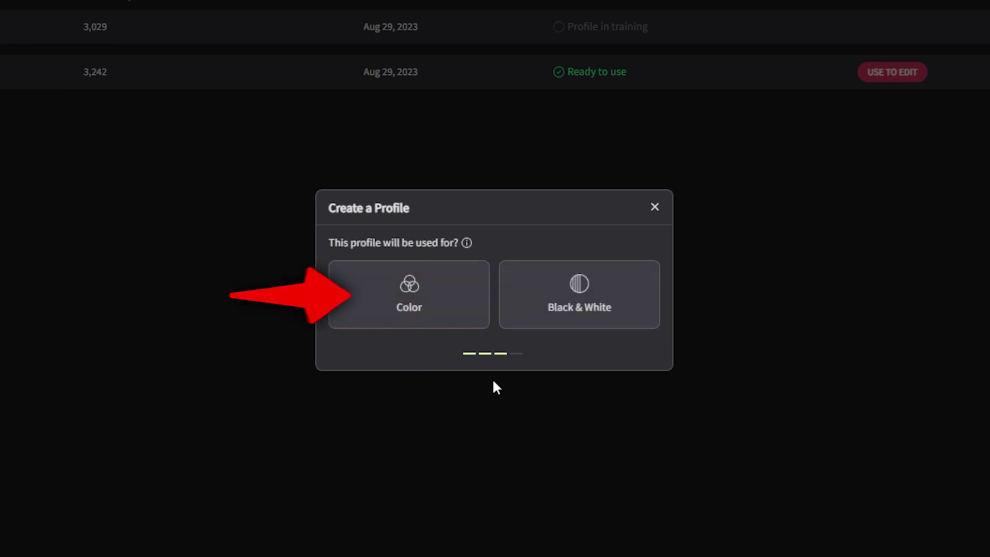
pyautogui.click(402, 309)
pyautogui.write('K')
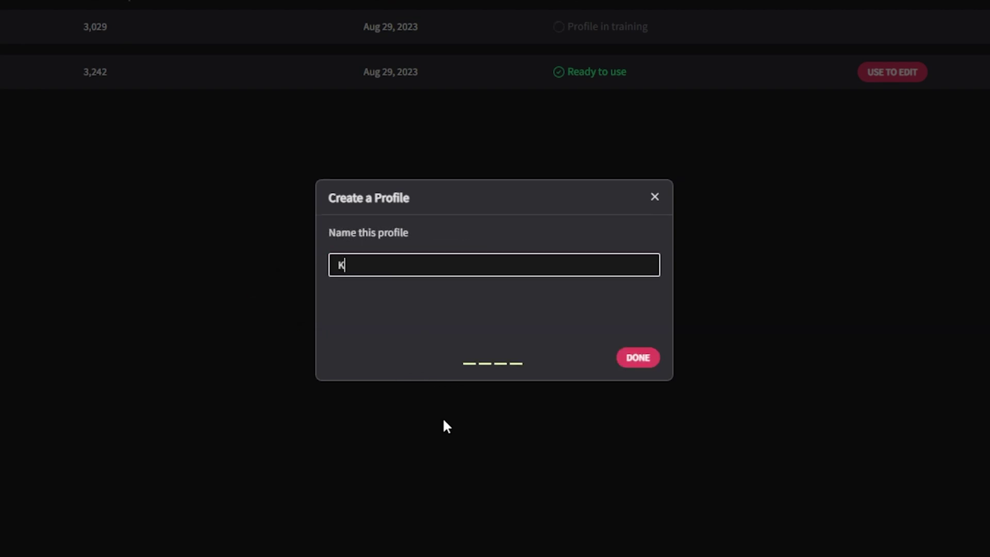
pyautogui.write("evin's Sports Preset")
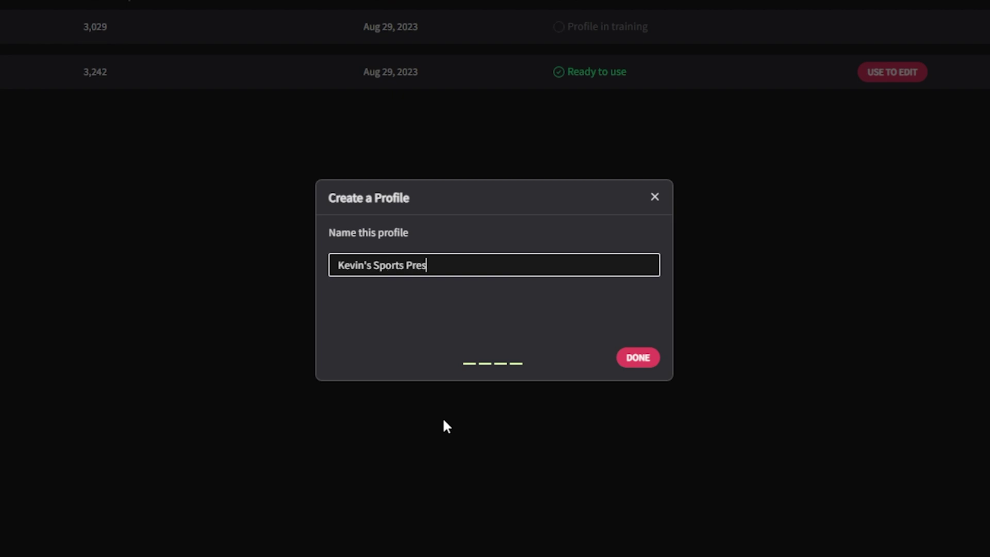
pyautogui.click(609, 343)
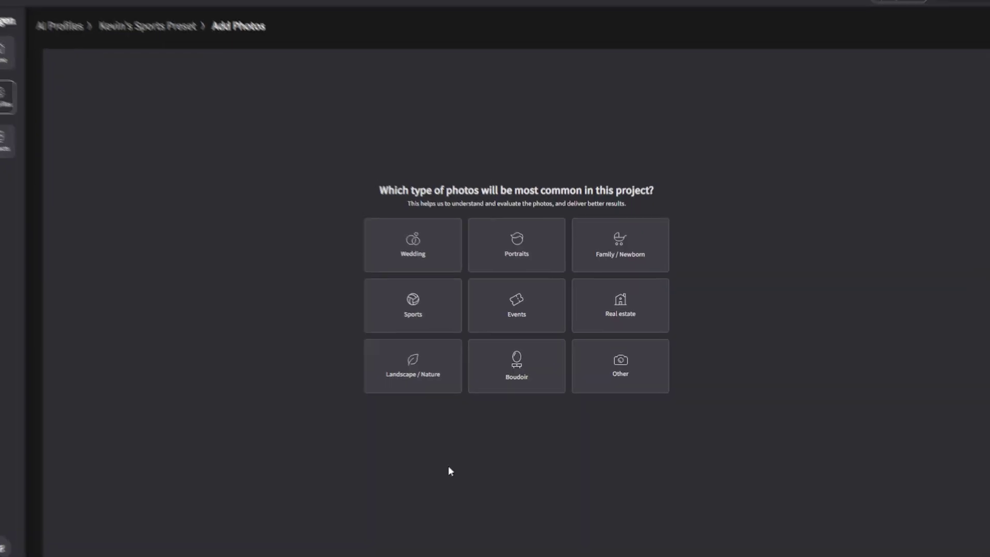
# - Mark the photos as Sports and load the Lightroom Catalog (CC 2024) catalog
pyautogui.click(393, 329)
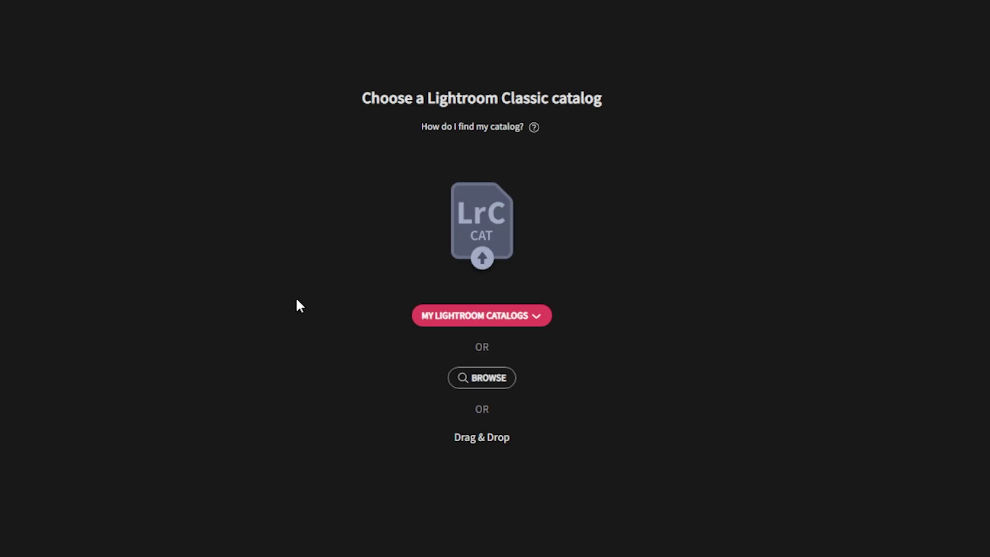
pyautogui.click(453, 321)
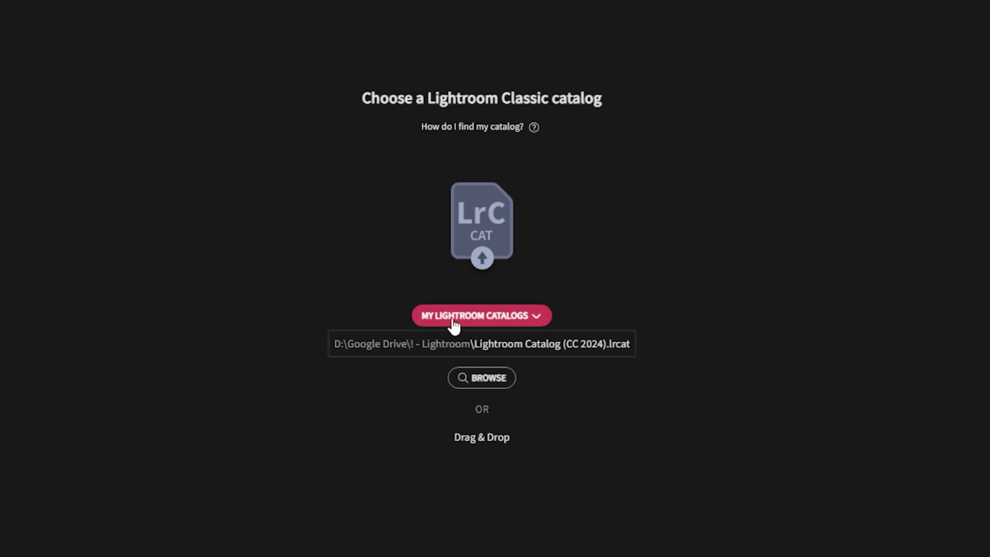
pyautogui.click(439, 349)
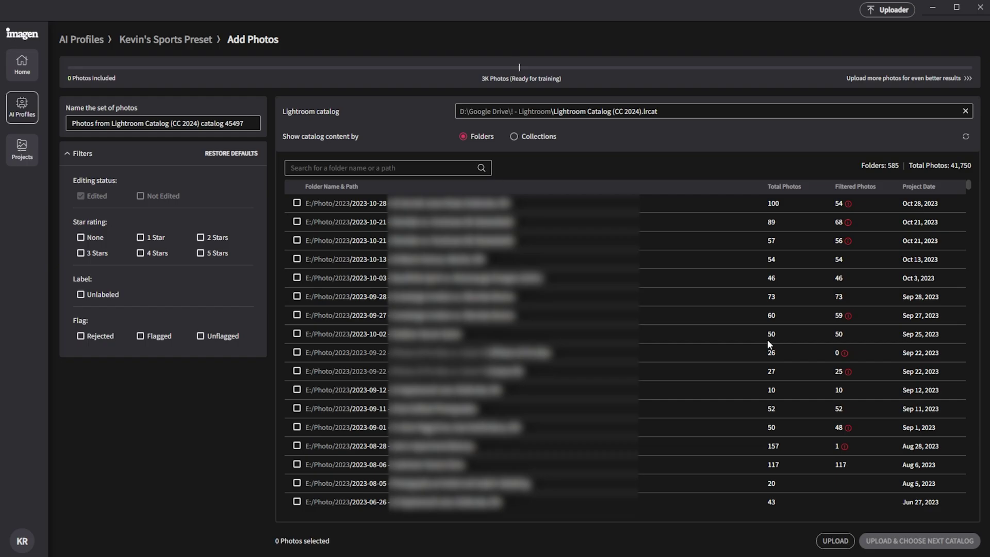
# - Tick the first batch of edited catalog folders for training
pyautogui.click(297, 315)
pyautogui.scroll(-5, 297, 361)
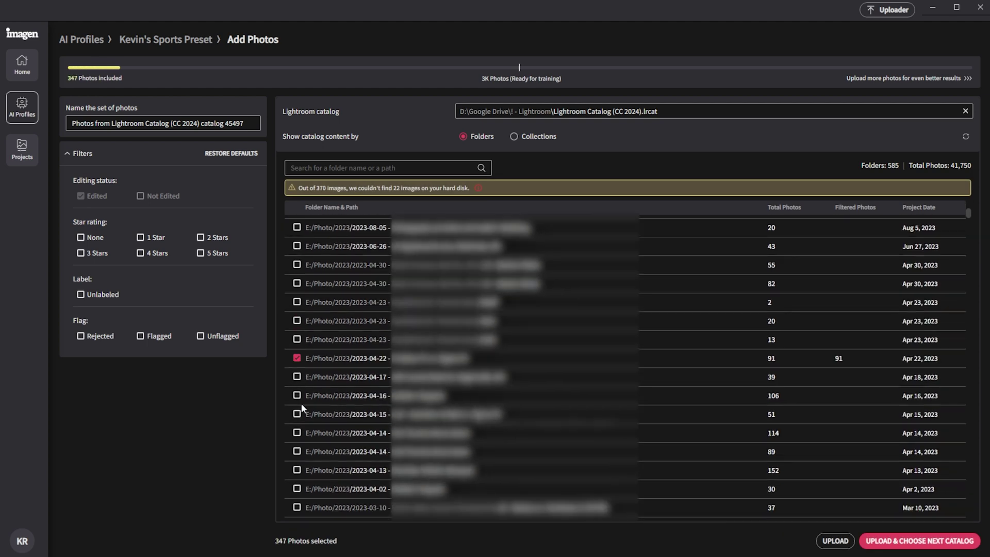
pyautogui.scroll(-2, 372, 260)
pyautogui.click(297, 363)
pyautogui.scroll(-3, 297, 363)
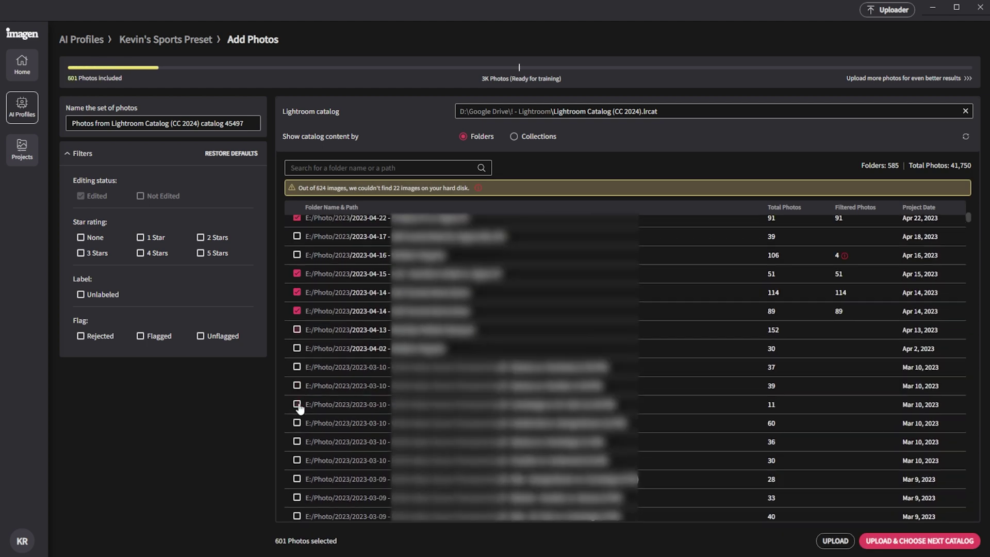
pyautogui.click(298, 413)
pyautogui.click(298, 489)
pyautogui.scroll(-3, 295, 459)
pyautogui.scroll(-3, 297, 456)
pyautogui.click(297, 454)
pyautogui.scroll(-3, 298, 438)
pyautogui.click(298, 409)
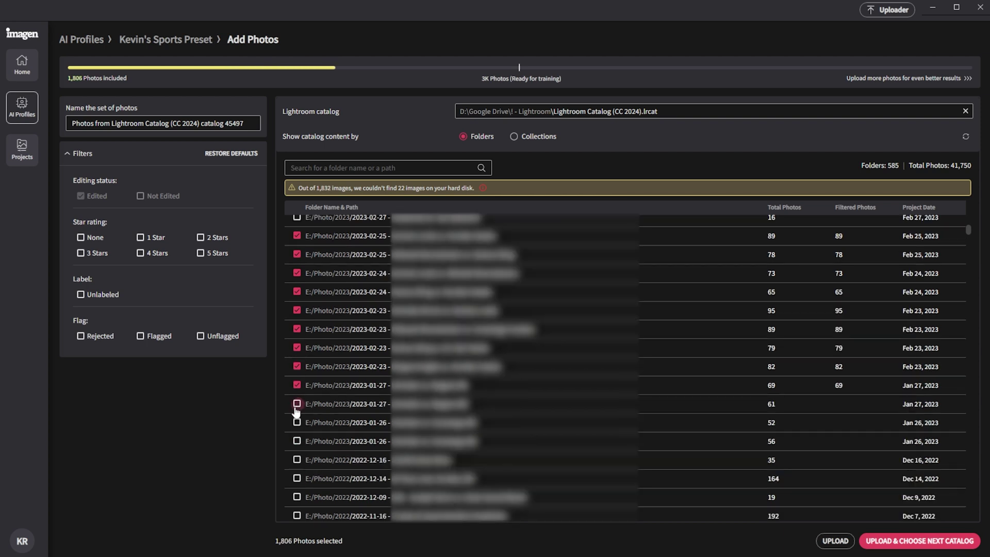
pyautogui.scroll(-3, 298, 402)
pyautogui.click(298, 387)
pyautogui.click(298, 366)
pyautogui.scroll(-1, 299, 367)
# - Add more 2022 game folders to reach 3,118 photos and upload them for training
pyautogui.click(297, 421)
pyautogui.scroll(-3, 309, 423)
pyautogui.scroll(-3, 315, 407)
pyautogui.click(298, 390)
pyautogui.click(298, 409)
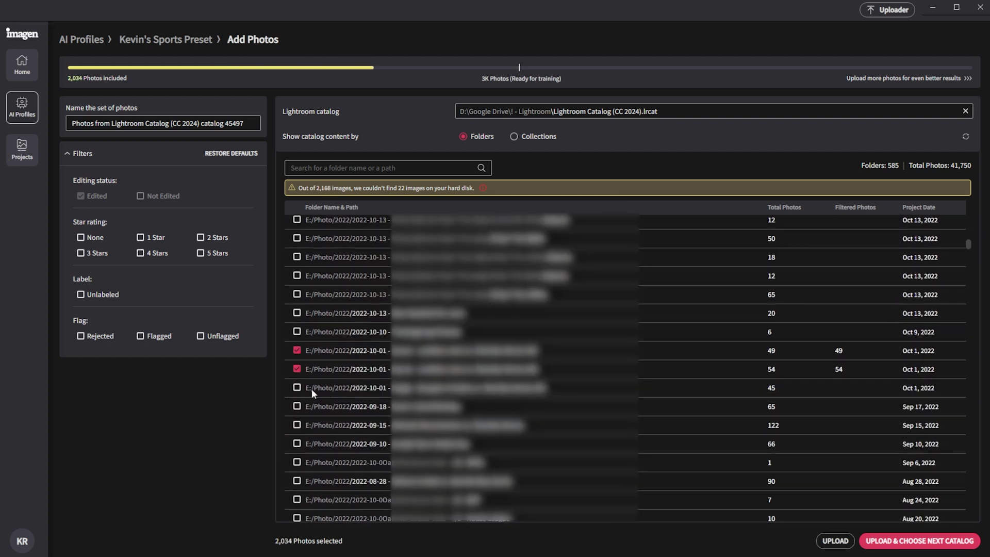
pyautogui.scroll(-2, 311, 389)
pyautogui.click(297, 356)
pyautogui.click(298, 374)
pyautogui.scroll(-3, 304, 394)
pyautogui.click(297, 426)
pyautogui.click(297, 464)
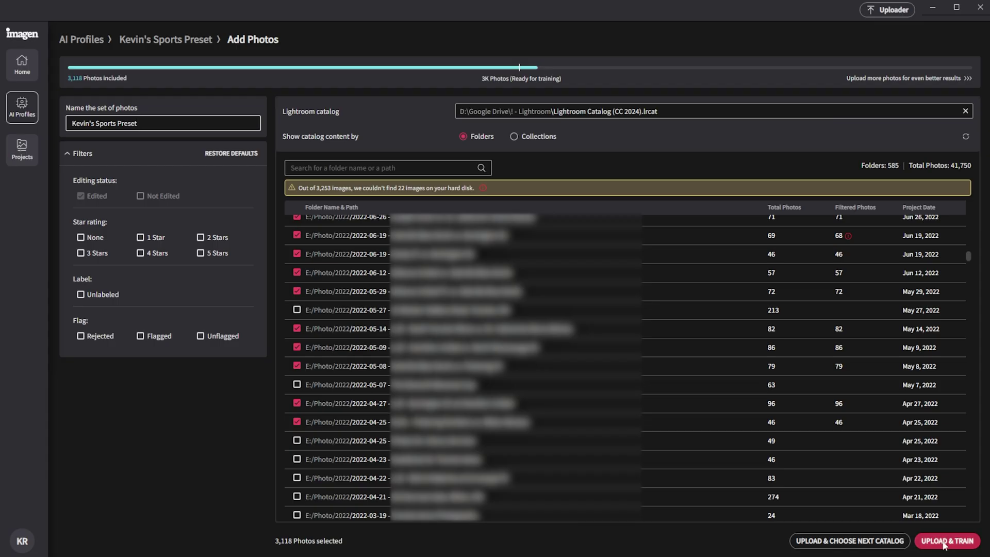
pyautogui.click(944, 542)
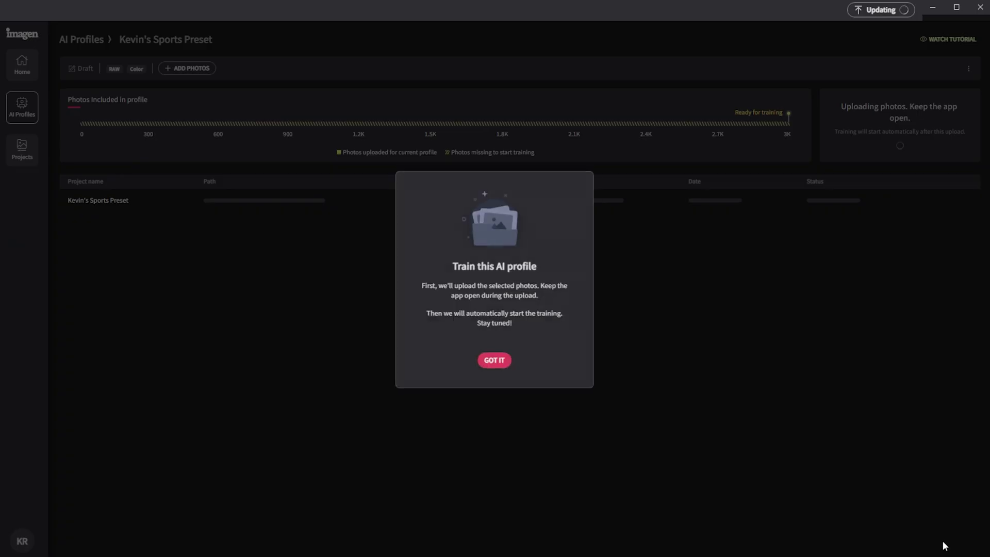
# - Acknowledge the Train this AI profile notice so Kevin's Sports Preset training proceeds
pyautogui.click(493, 361)
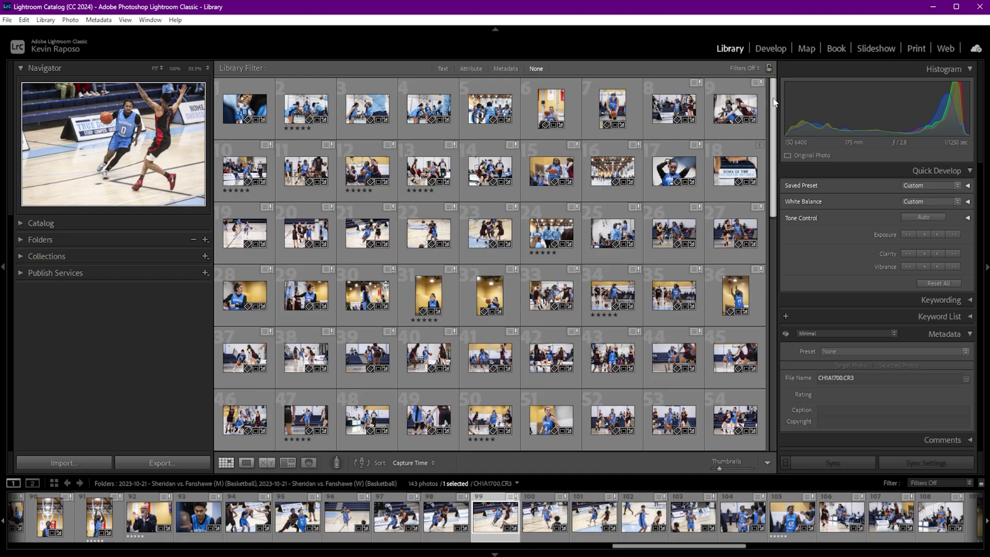
# - Create a new Sports editing project and pick the Lightroom catalog as its photo source
pyautogui.moveTo(772, 101); pyautogui.dragTo(771, 131)
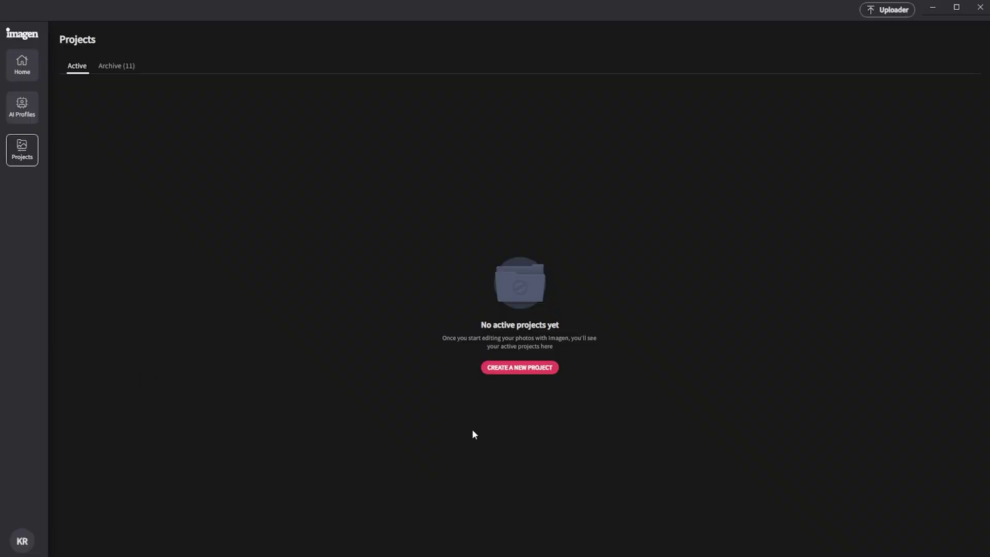
pyautogui.click(534, 371)
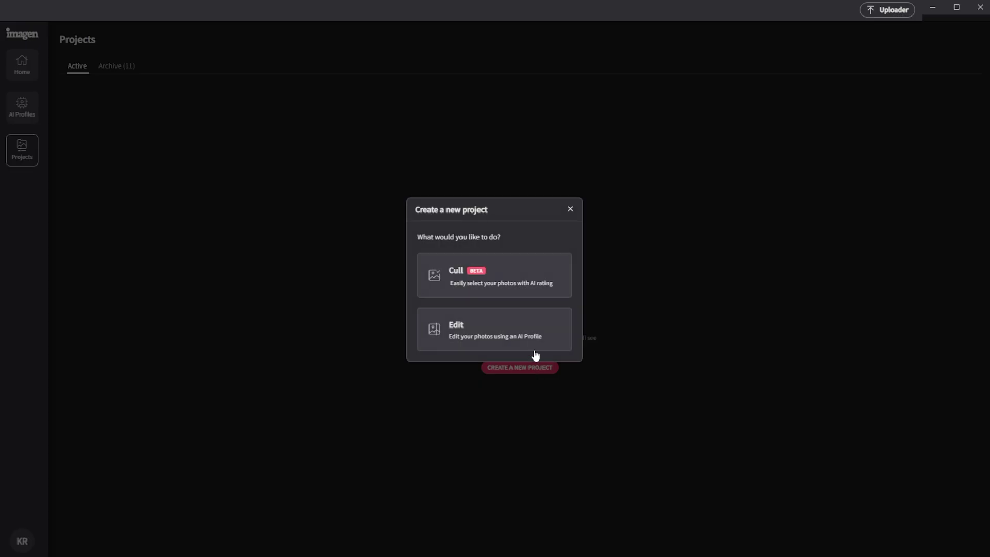
pyautogui.click(534, 350)
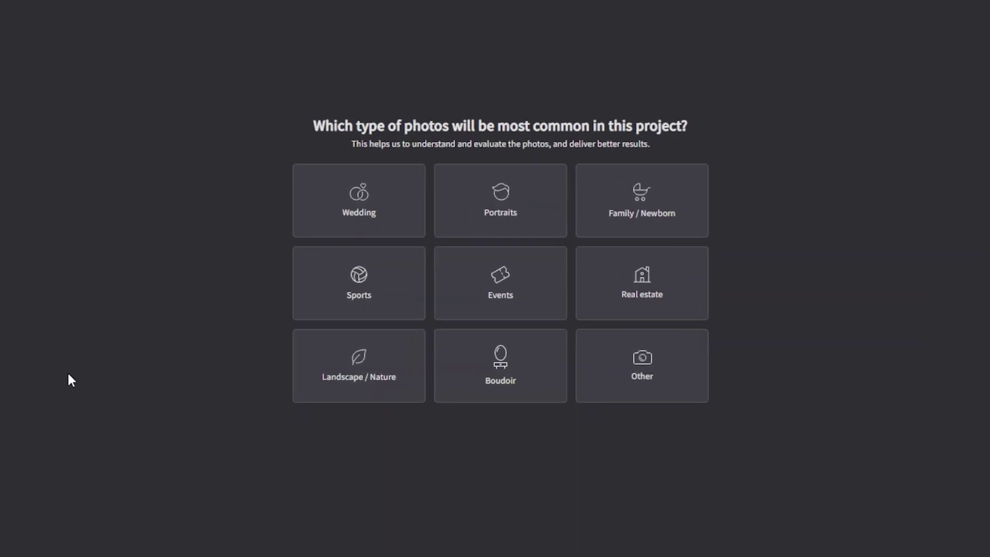
pyautogui.click(304, 302)
pyautogui.click(495, 311)
# - Load the catalog's folders and add the 2023-10-21 Sheridan (M) folder to the project
pyautogui.click(494, 342)
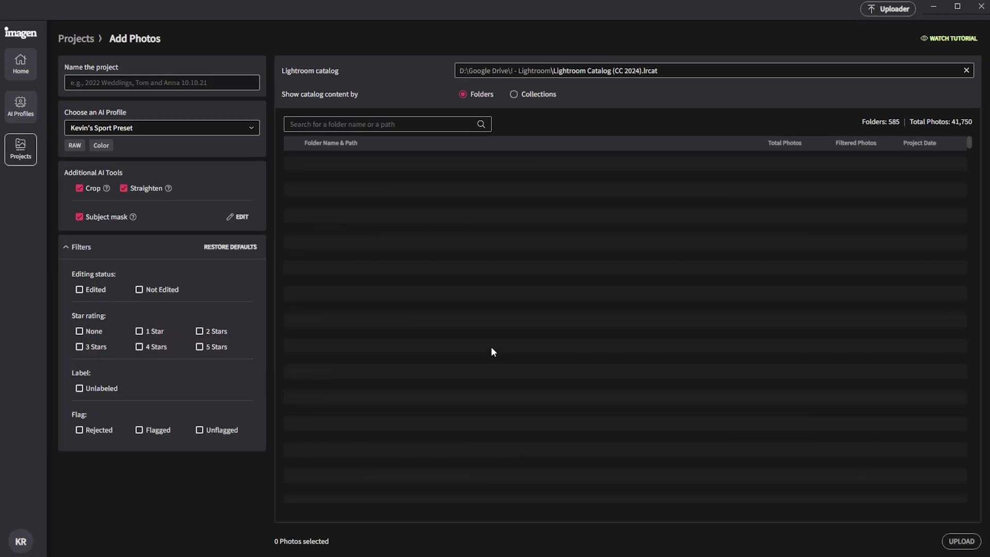
pyautogui.click(297, 182)
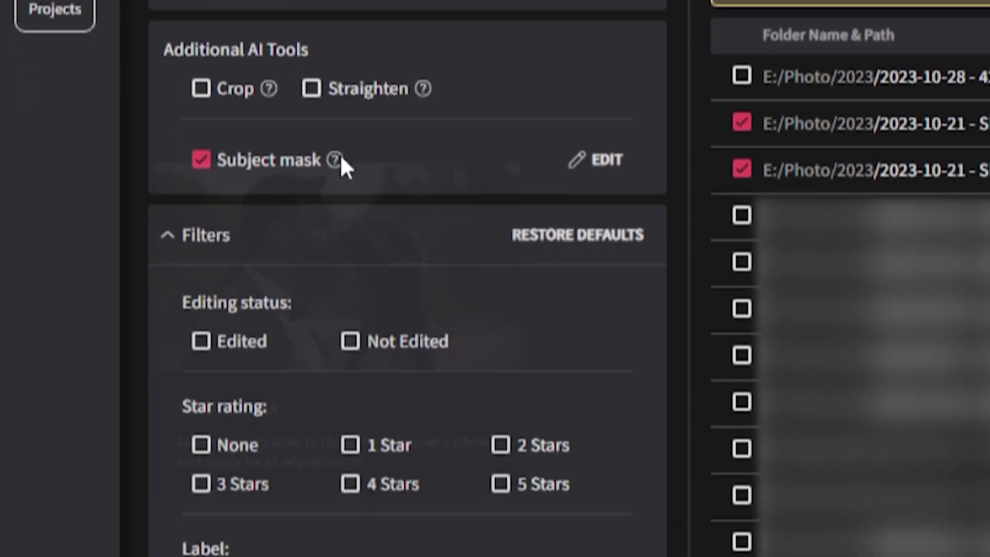
pyautogui.moveTo(336, 300)
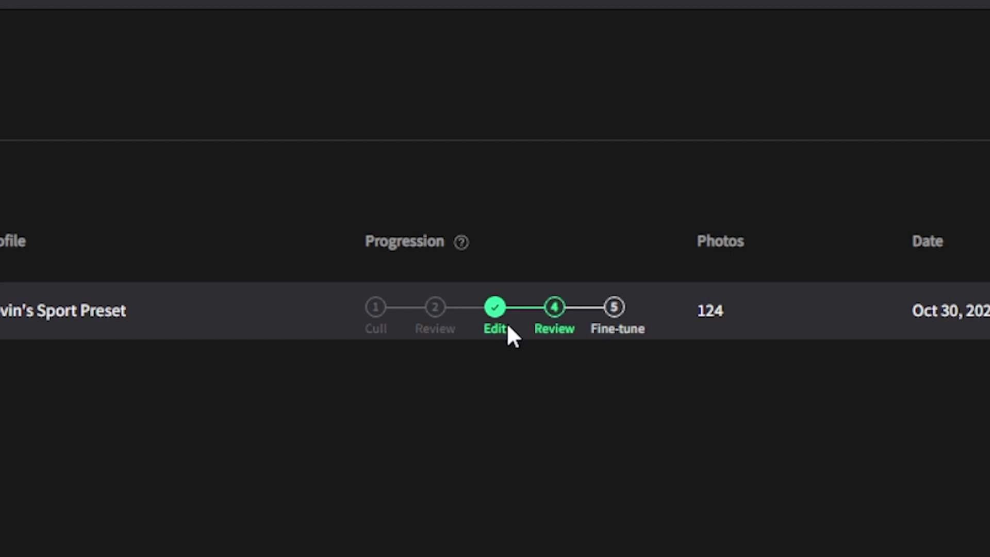
# - Download the 2023-10-21 - Basketball Games edits into the Lightroom catalog
pyautogui.click(911, 143)
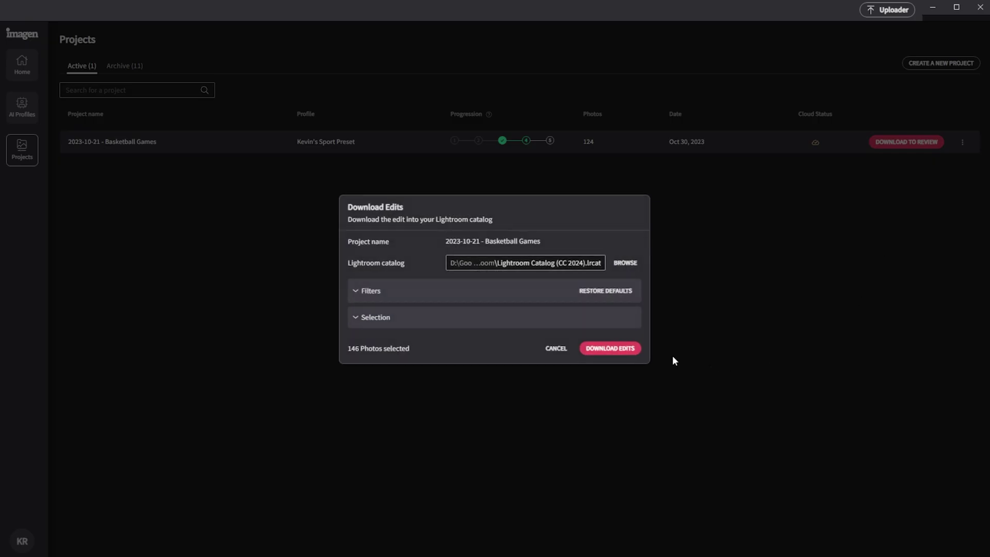
pyautogui.click(632, 349)
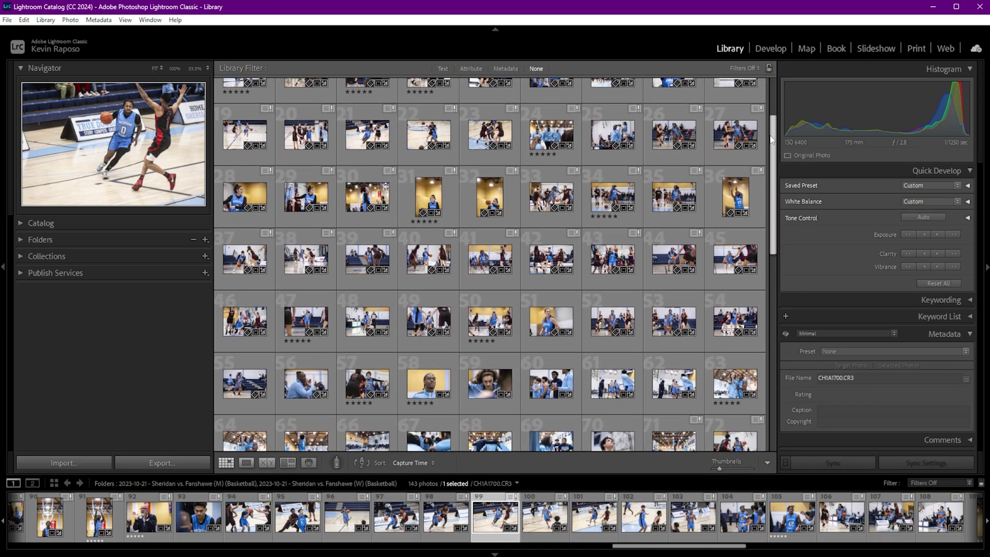
# - Move through the Library grid to the CH1A1700.CR3 dribbling-player photo for cropping
pyautogui.moveTo(772, 139); pyautogui.dragTo(764, 208)
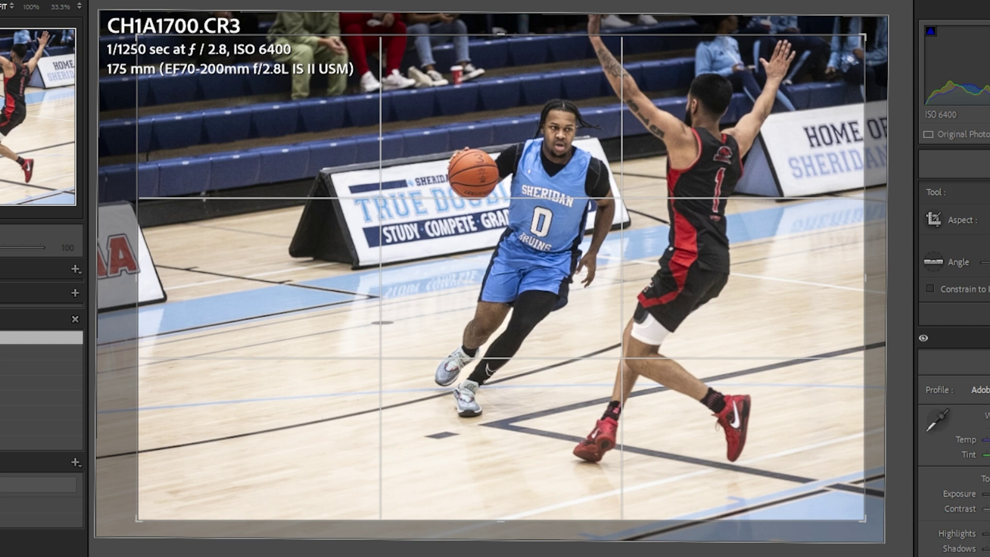
# - Pull the crop corner in around the dribbler and defender on CH1A1700.CR3, then apply the crop
pyautogui.moveTo(138, 518); pyautogui.dragTo(267, 466)
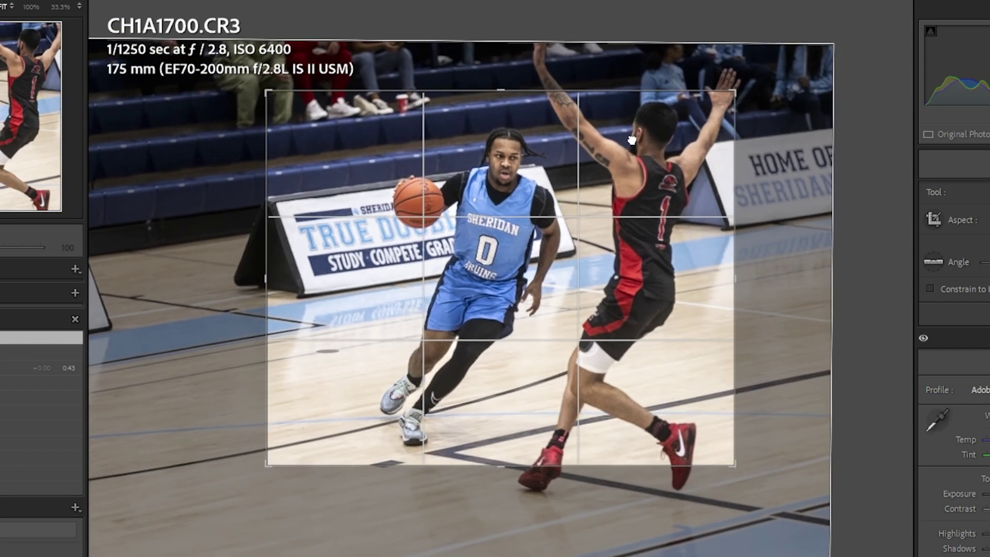
pyautogui.press('Return')
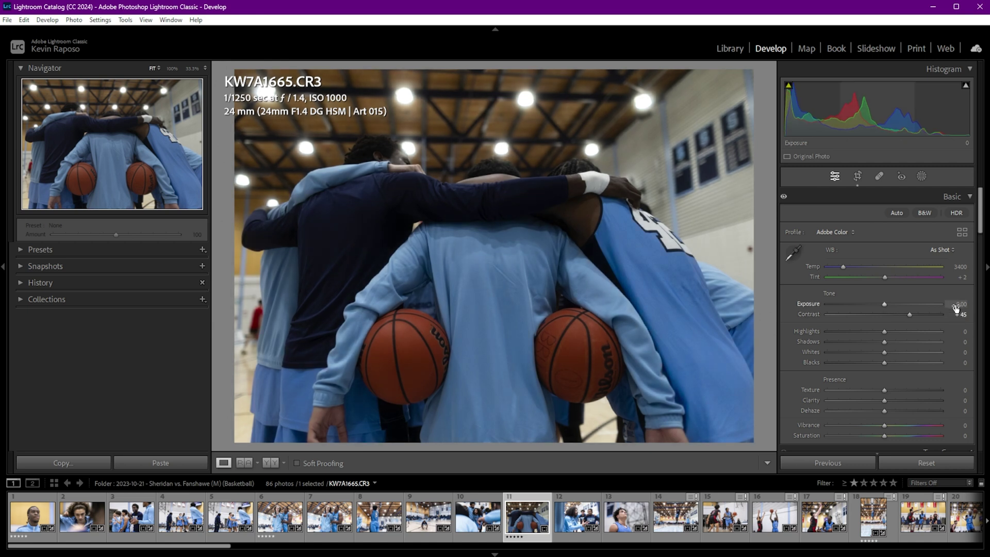
# - Raise Exposure to +0.70 and Contrast to about 60 on the KW7A1665.CR3 huddle photo
pyautogui.scroll(7, 956, 305)
pyautogui.scroll(3, 956, 314)
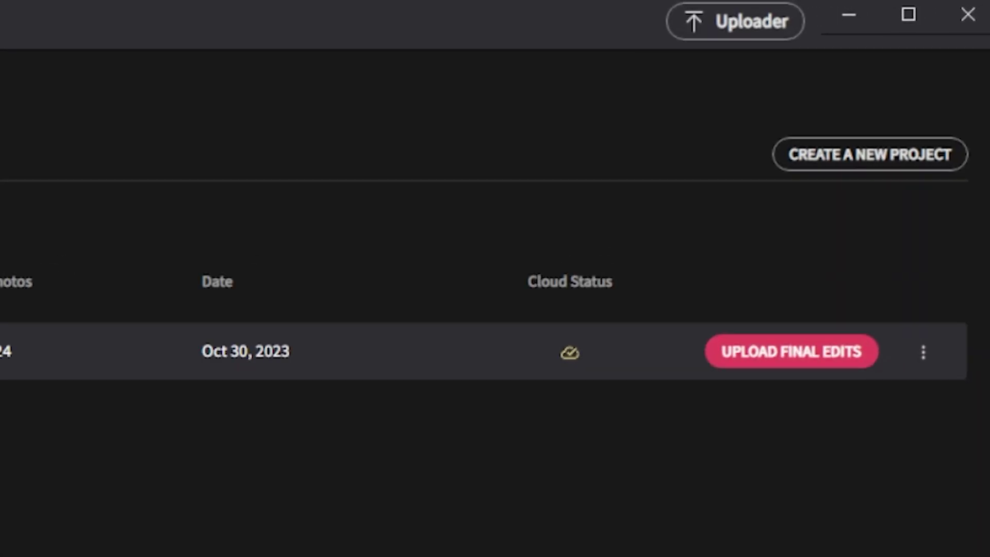
# - Start and confirm the final-edits upload for the 2023-10-21 - Basketball Games project
pyautogui.click(820, 362)
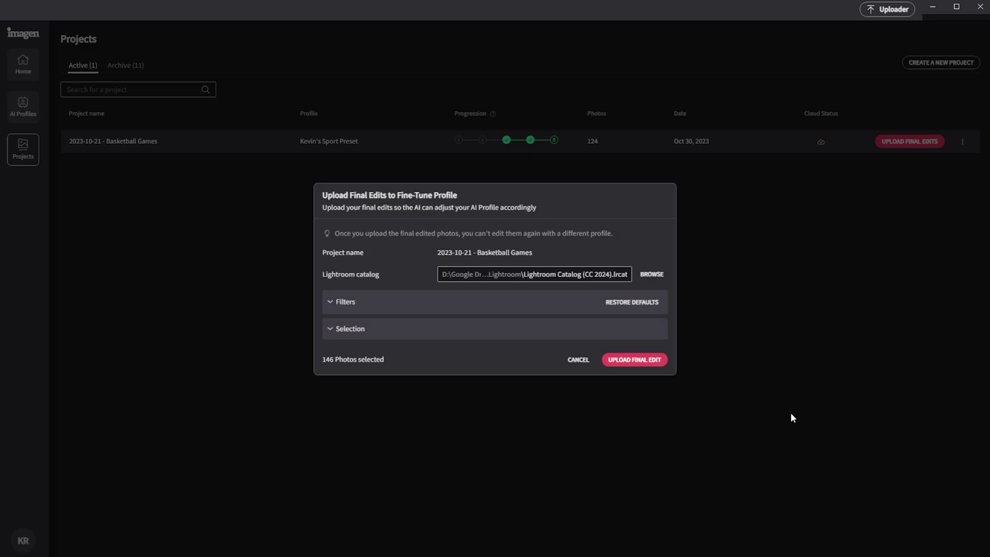
pyautogui.click(621, 359)
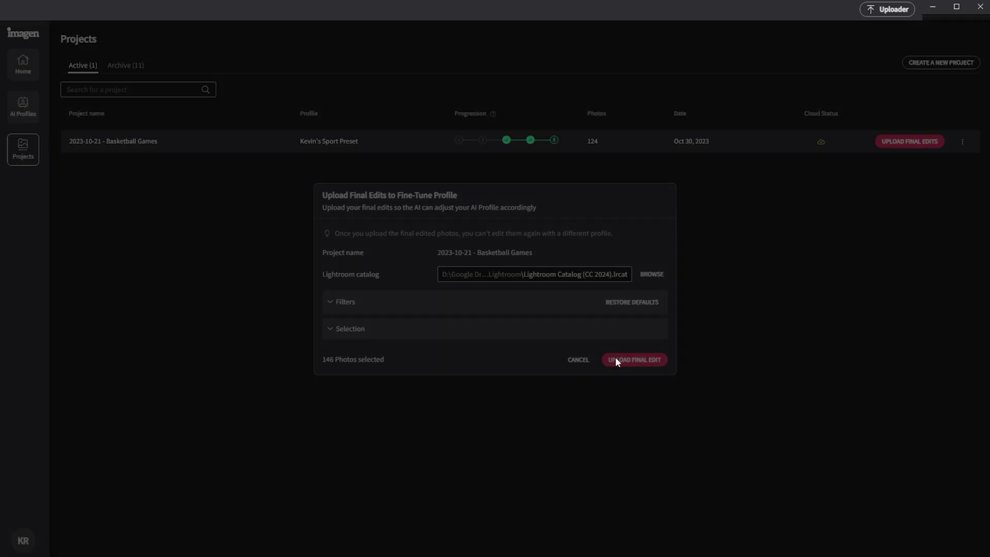